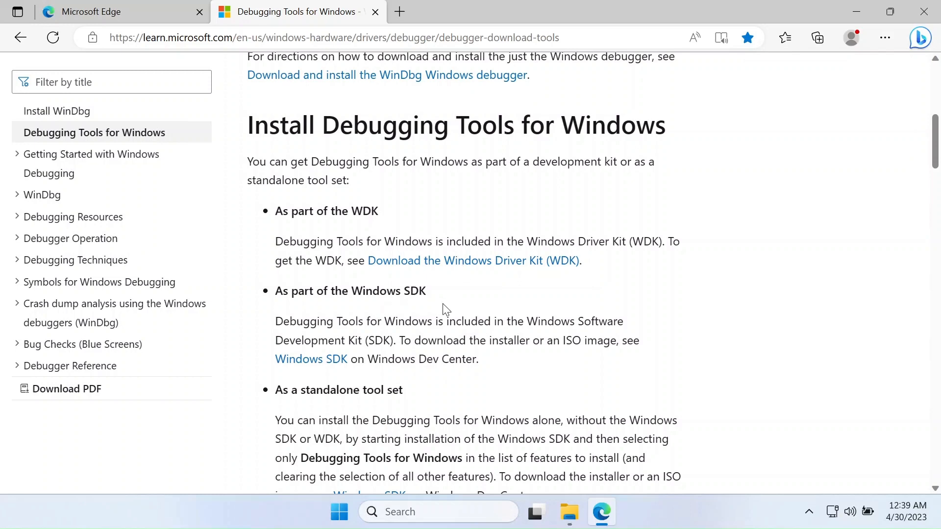
Open the Windows SDK page linked from the debugging tools article and download the SDK installer
scroll(595, 337, down, 1)
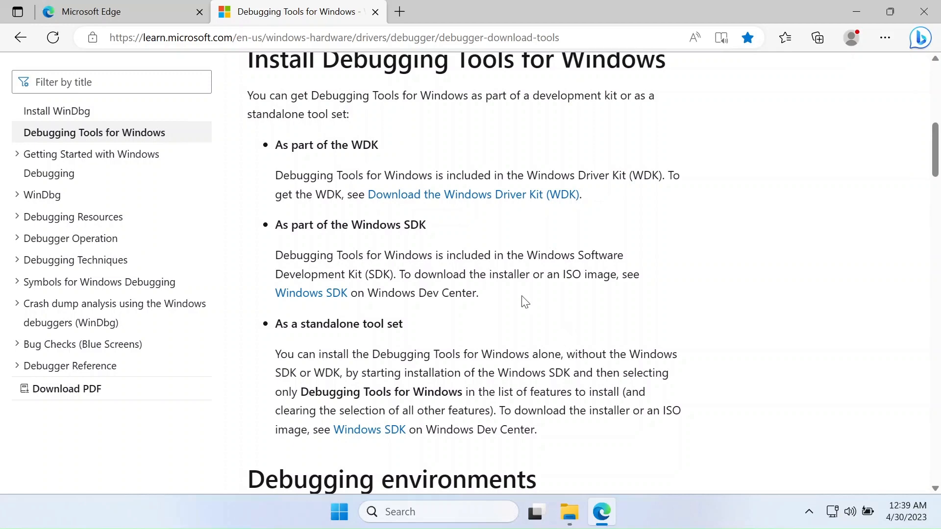
click(307, 297)
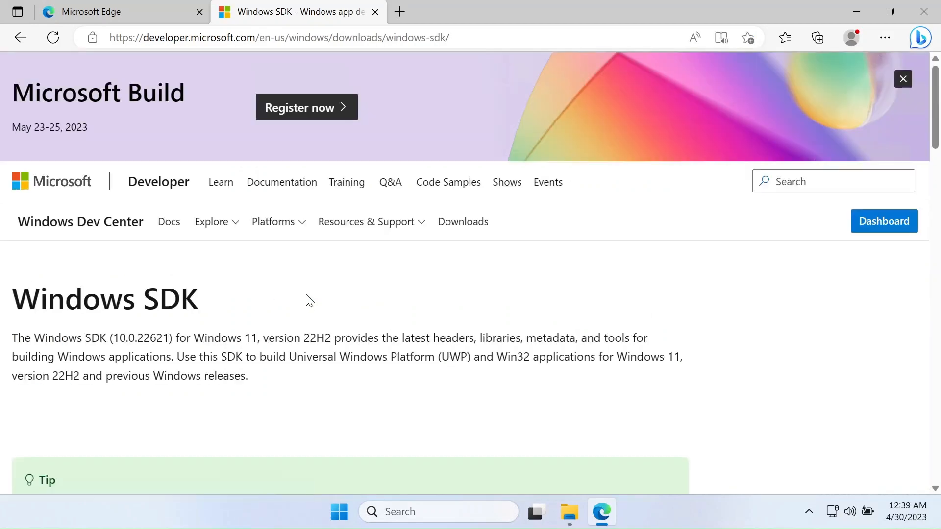
scroll(310, 300, down, 7)
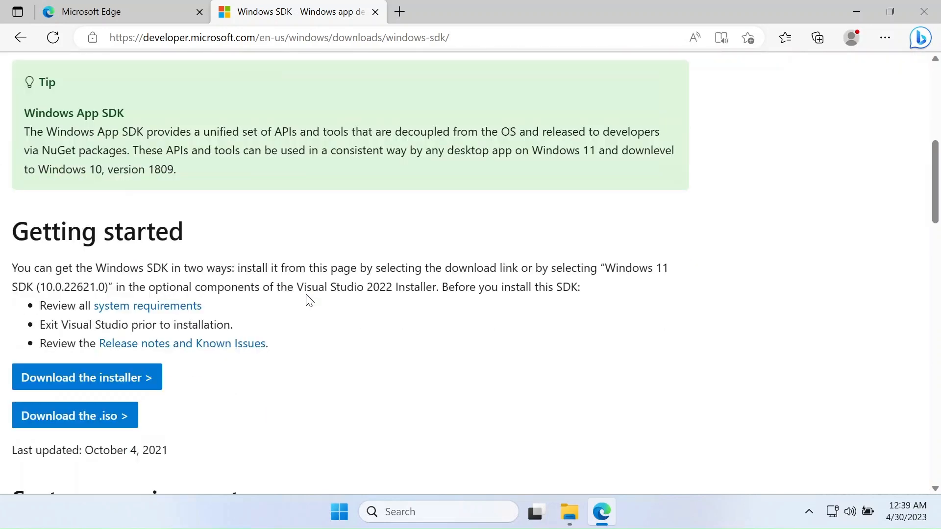
click(84, 380)
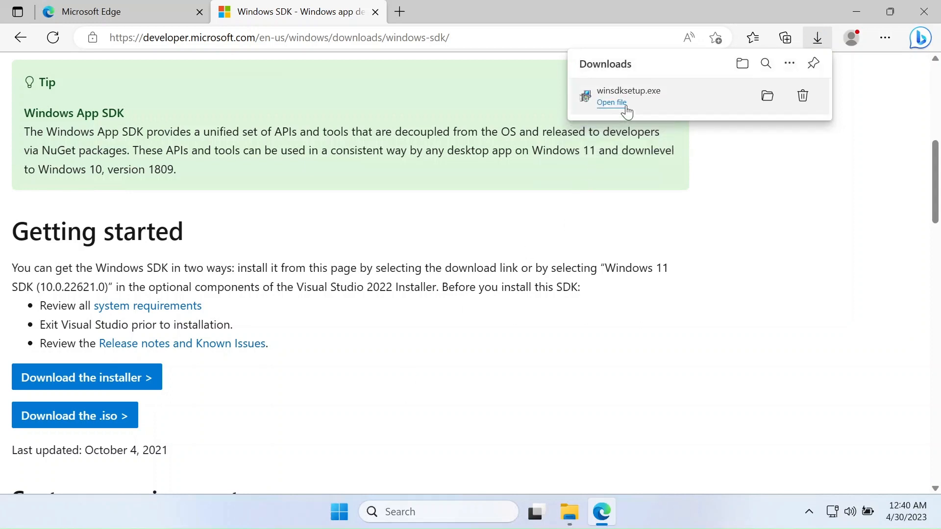
Run winsdksetup.exe, keep the default install path and the Yes privacy choice, and accept the license agreement
click(611, 103)
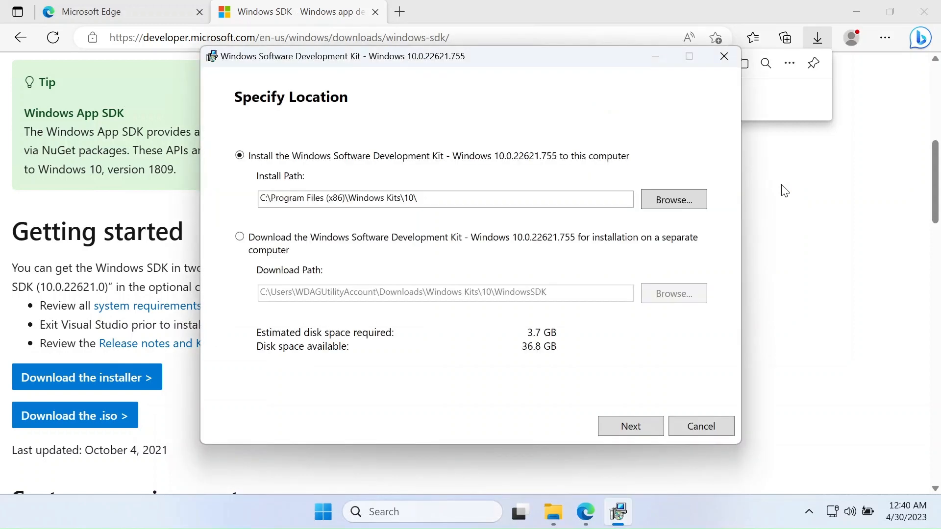
click(629, 430)
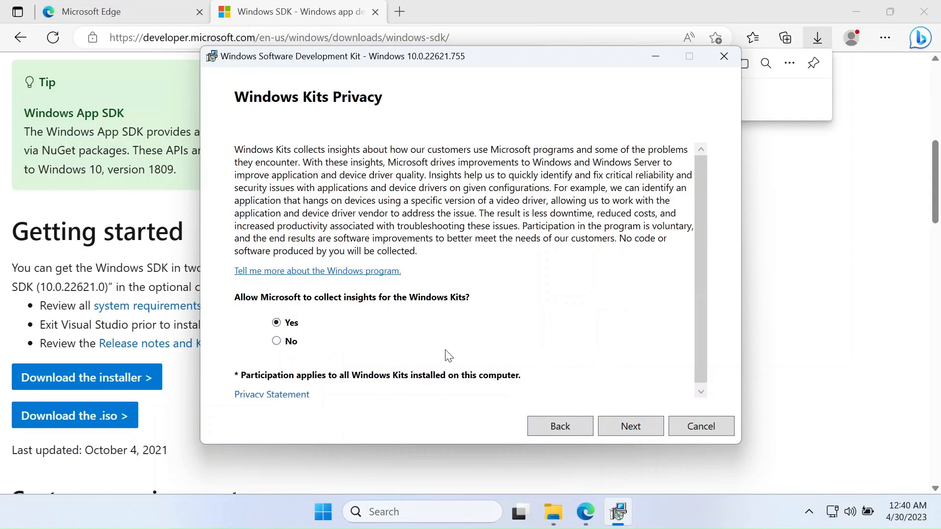
click(626, 425)
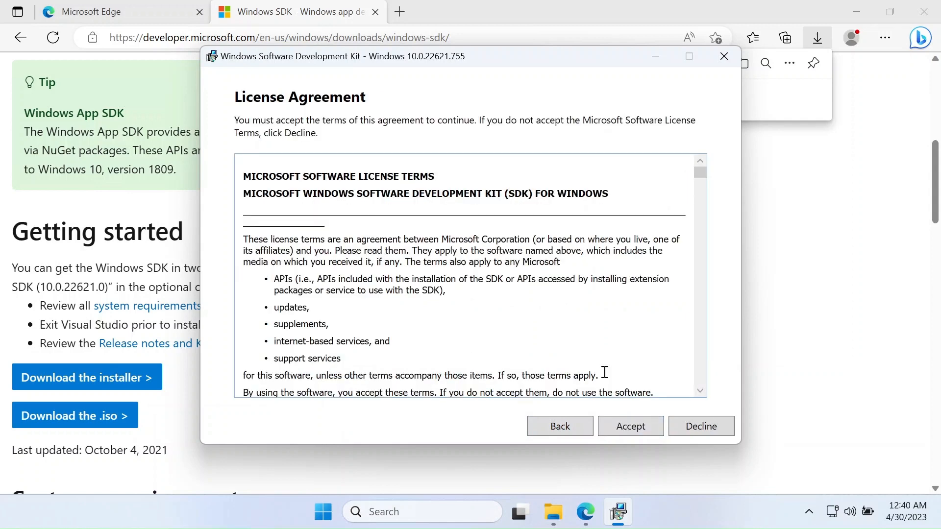
click(622, 425)
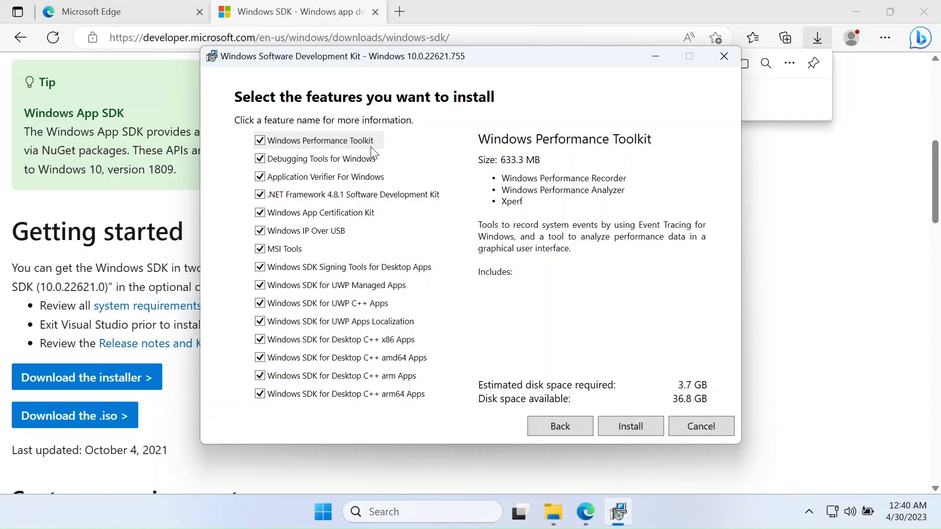
Deselect every SDK feature except Debugging Tools for Windows, install it, and close the finished installer
click(260, 141)
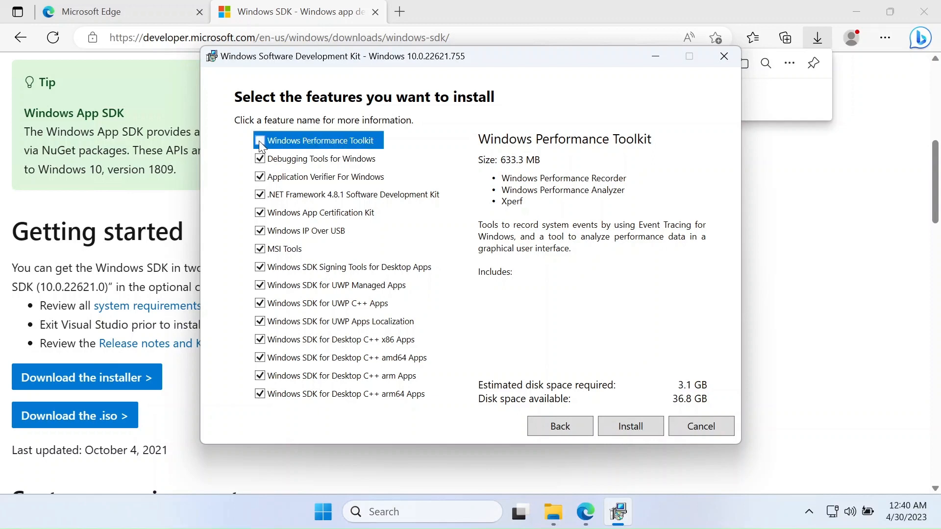
click(260, 177)
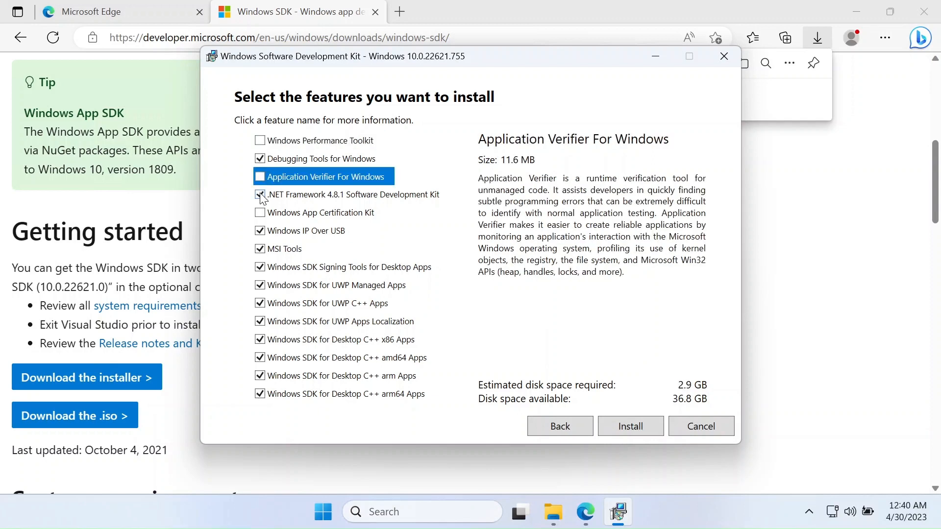
click(260, 195)
click(260, 231)
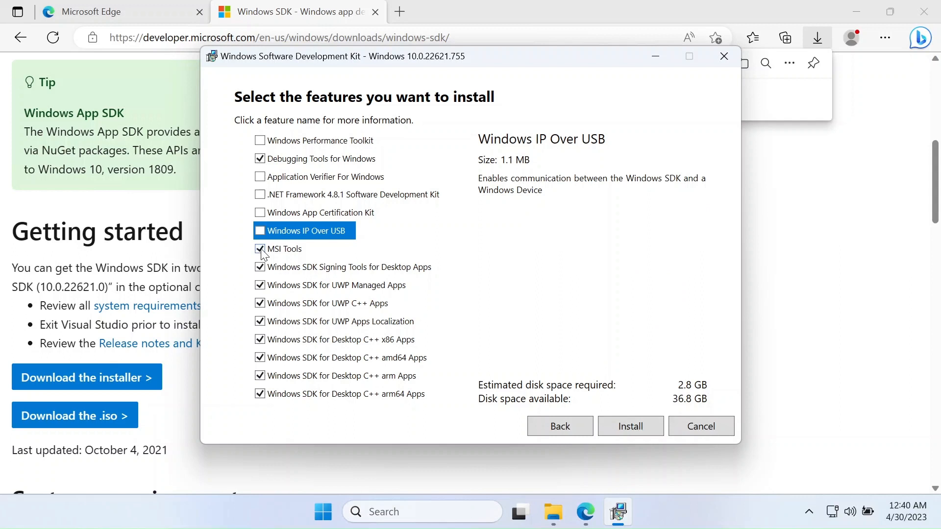
click(260, 249)
click(260, 267)
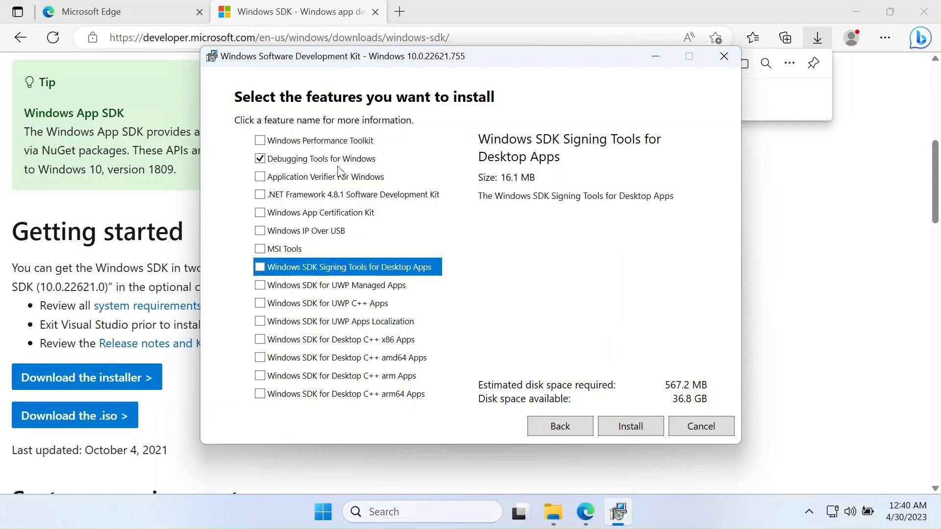
click(632, 427)
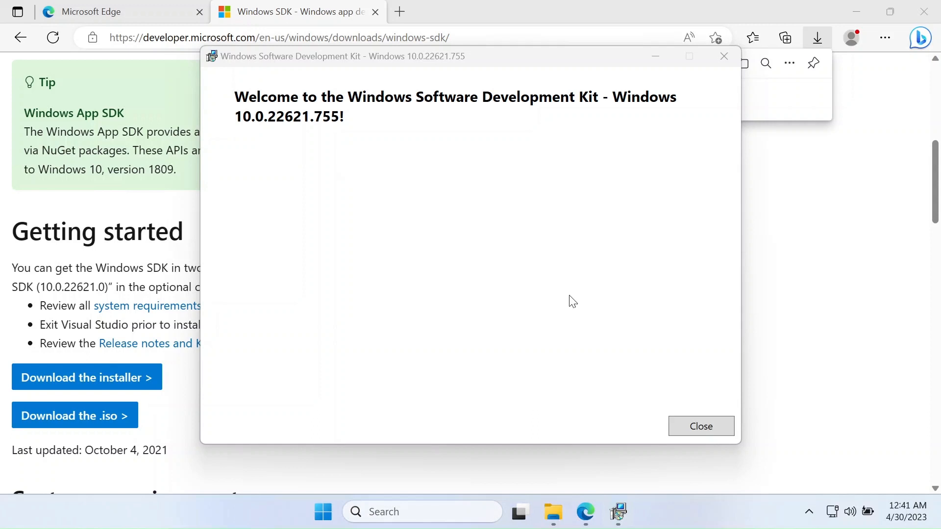
click(702, 427)
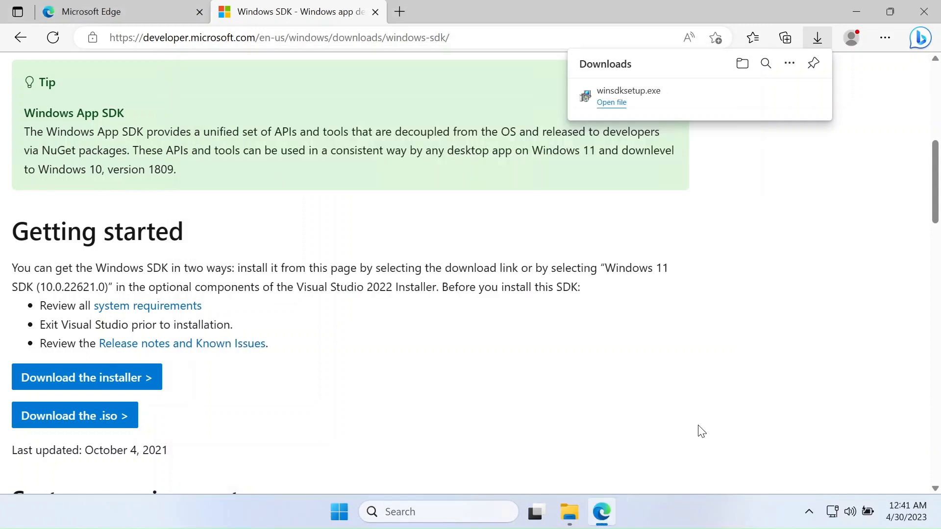
Find windbg among the installed apps, launch WinDbg (X64) and maximize its window
click(340, 512)
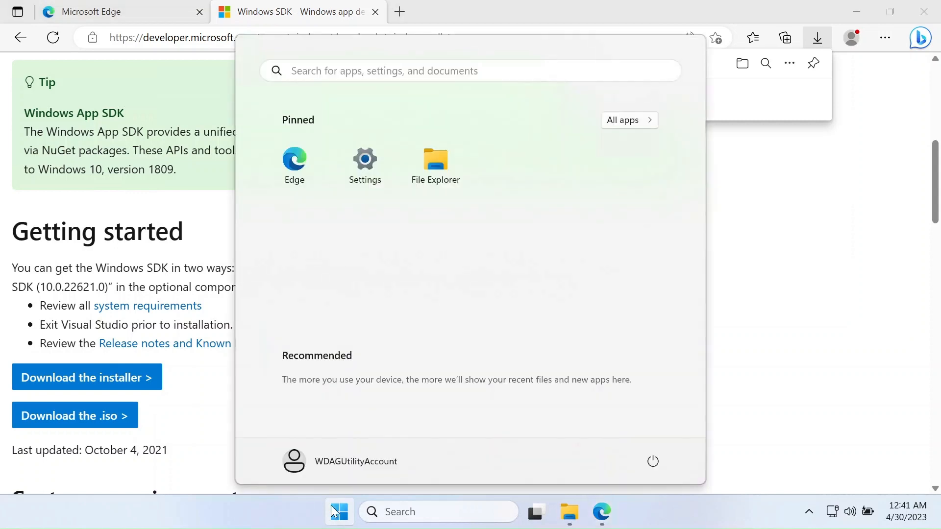
text(windbg)
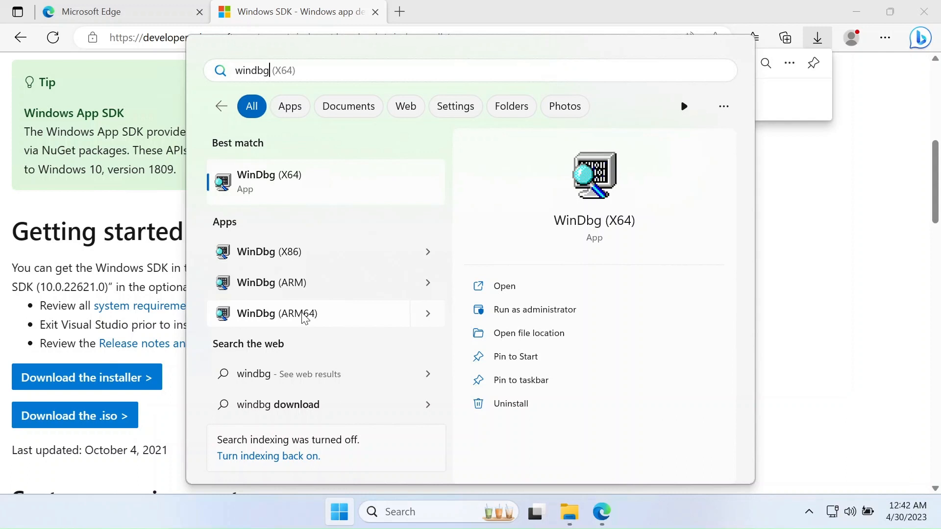
click(267, 186)
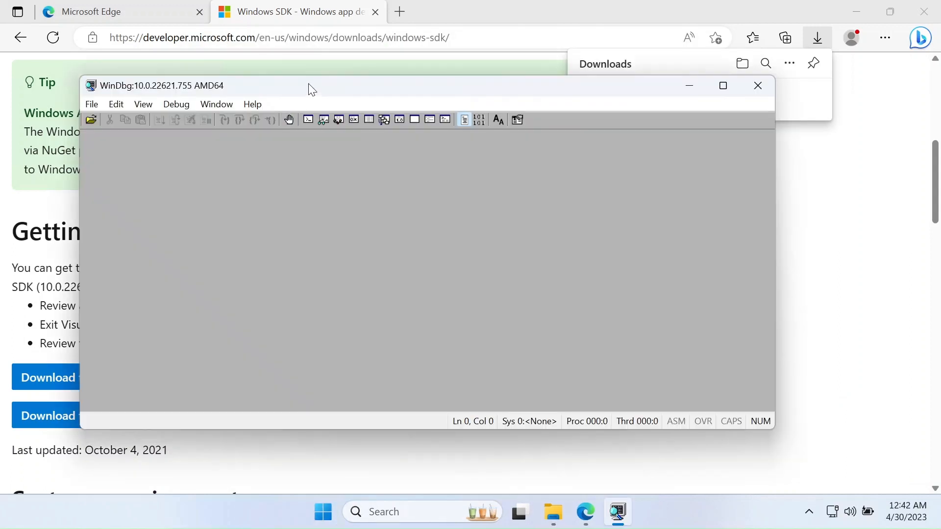
double_click(309, 88)
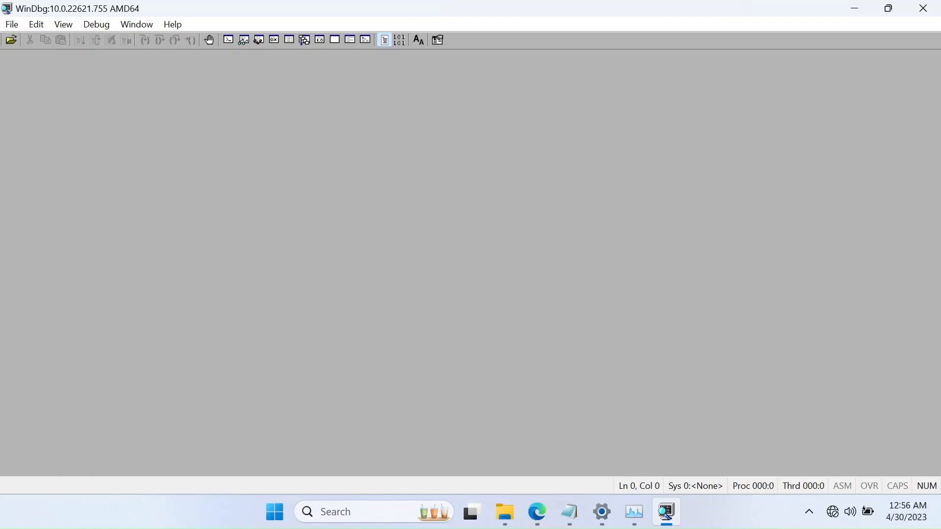
Load notepad.DMP from the Temp folder into WinDbg and show its call stack with the k command in a maximized Command window
click(505, 509)
drag(371, 429, 100, 301)
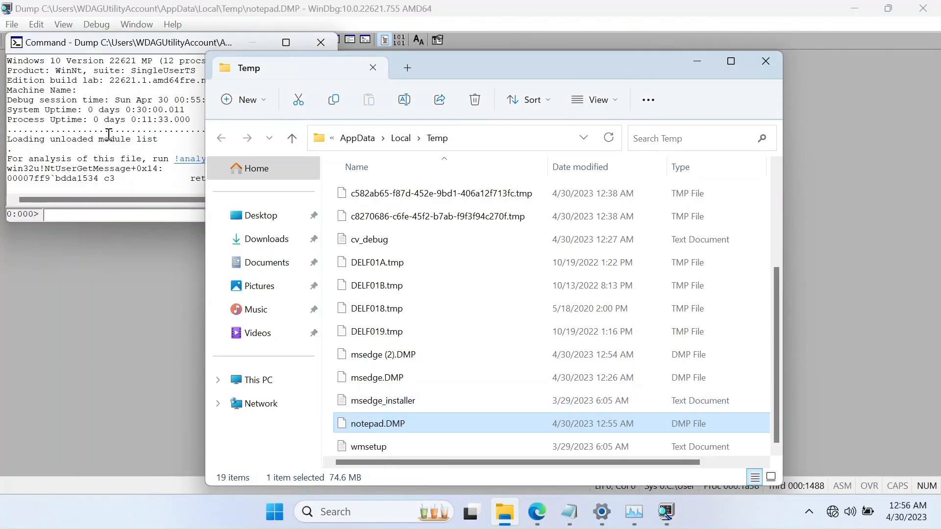
double_click(121, 44)
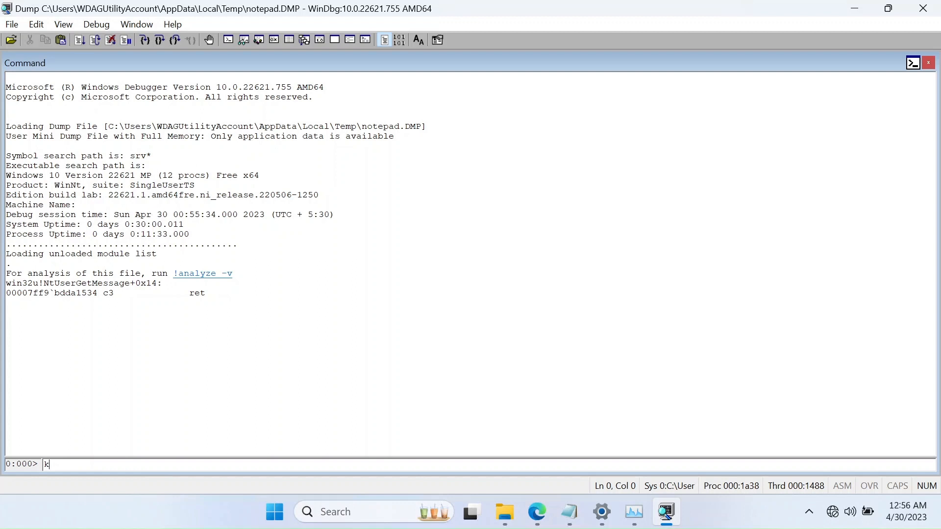
key(Return)
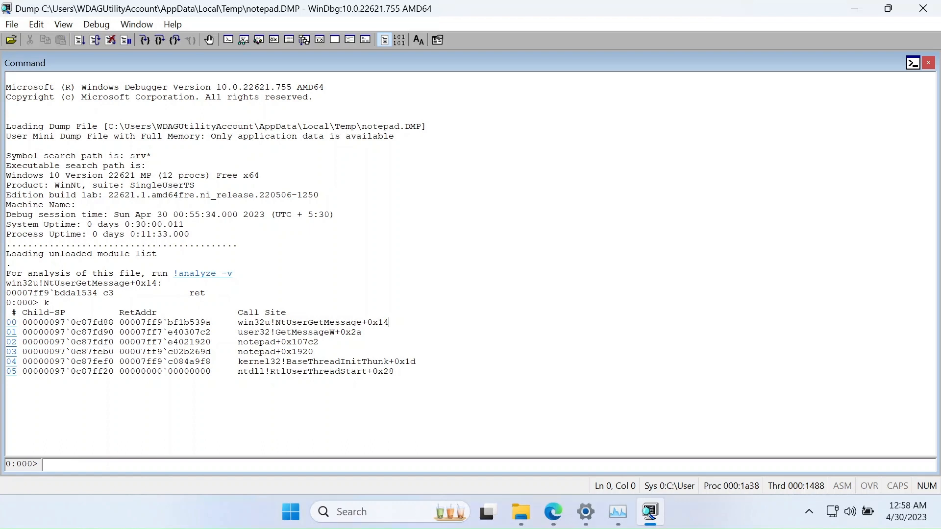
click(300, 516)
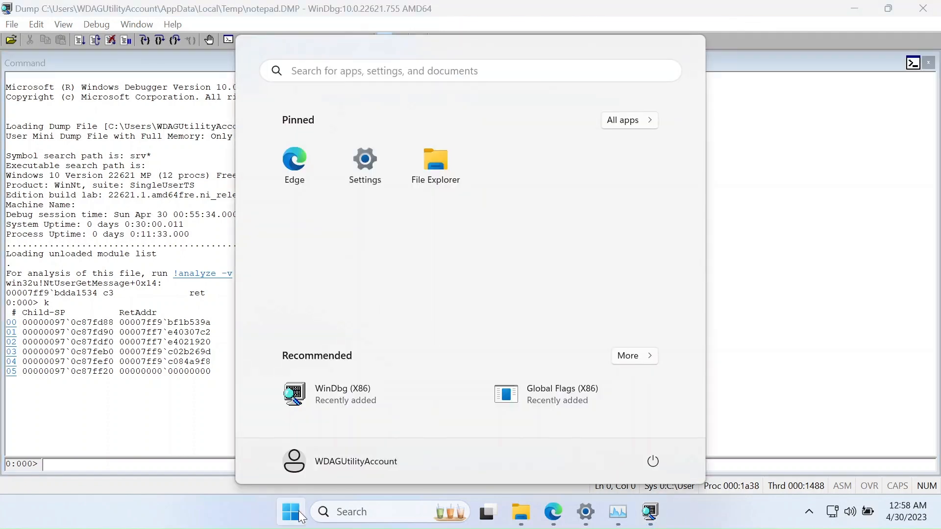
text(notepad)
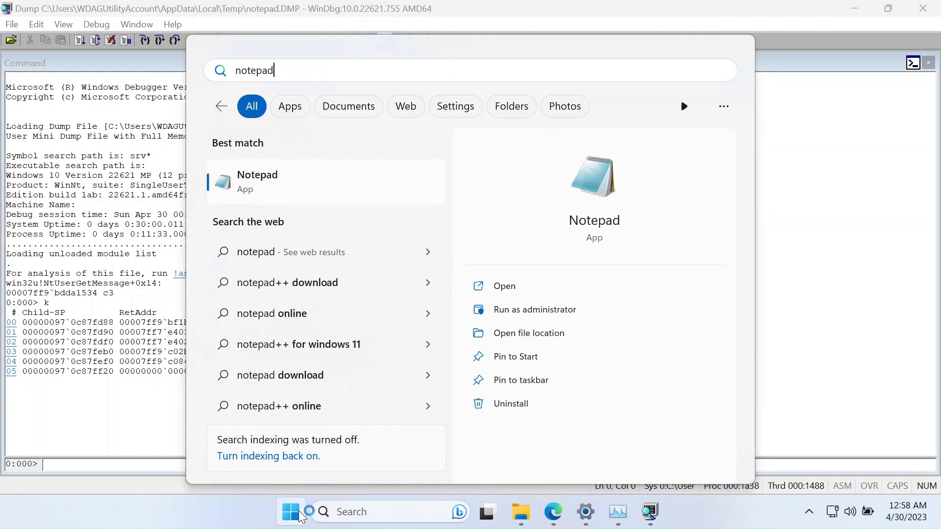
key(Return)
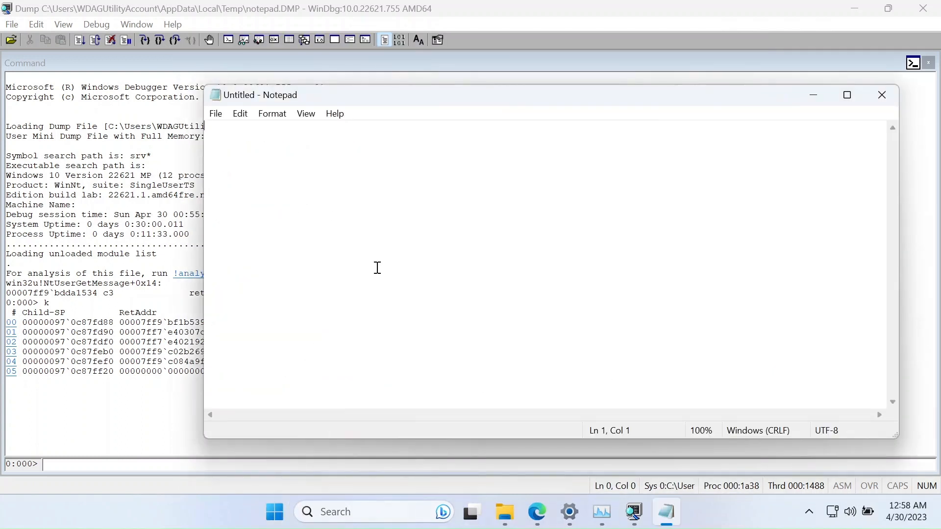
text(srv*DownstreamStore*https://msdl.microsoft.com/download/symbols)
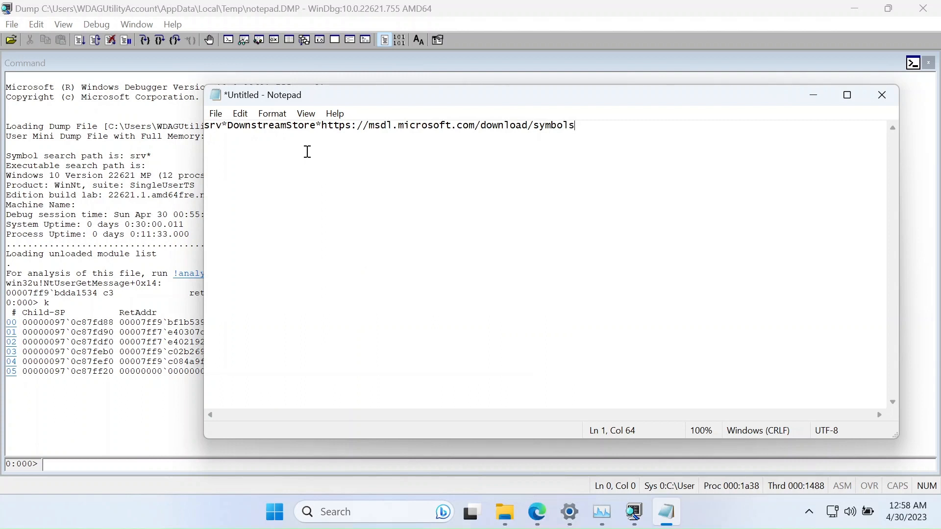
triple_click(260, 127)
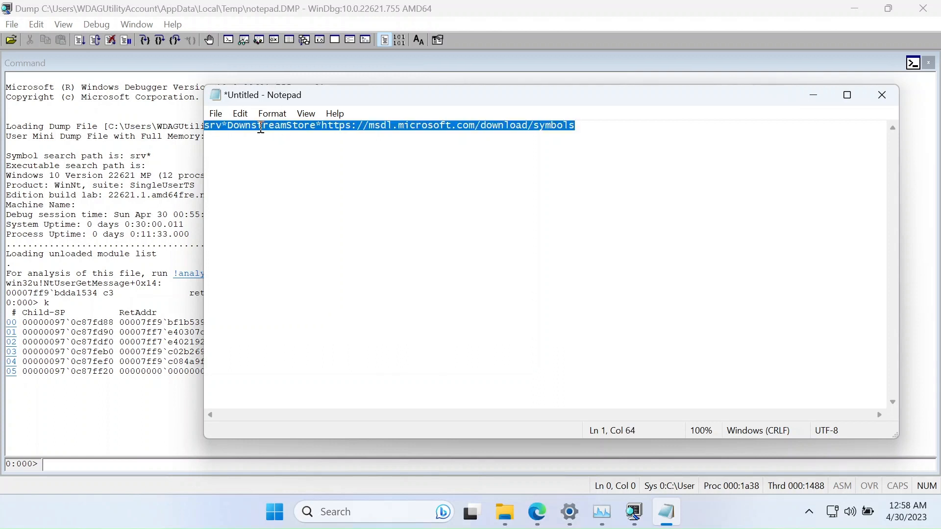
click(294, 126)
drag(316, 127, 227, 123)
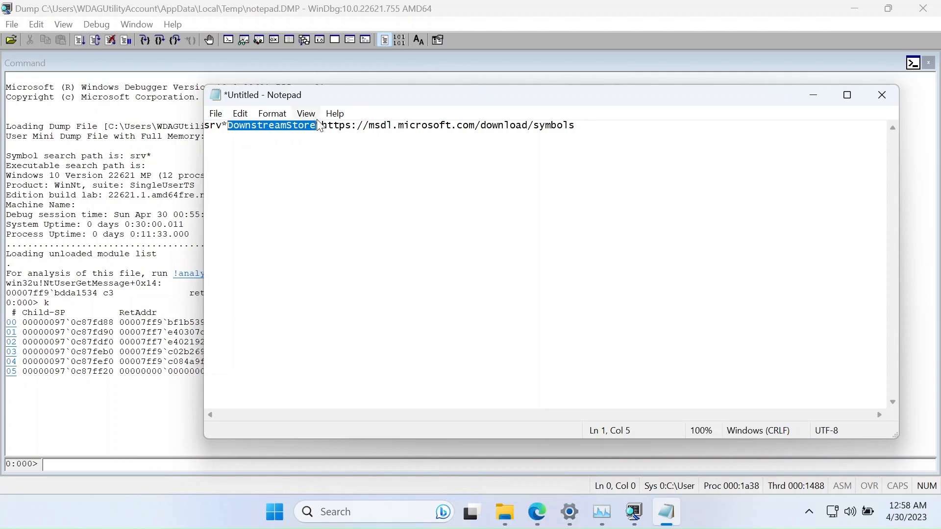
drag(322, 126, 585, 127)
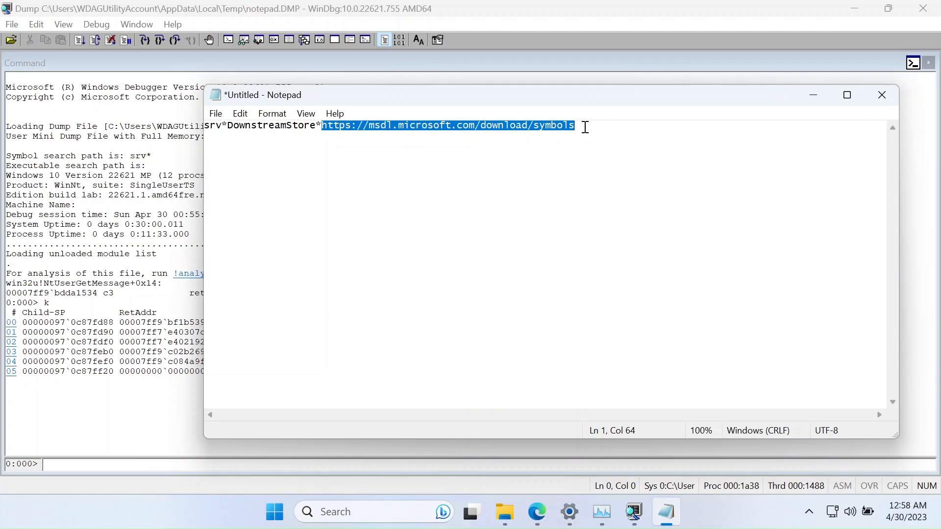
Replace DownstreamStore in the symbol path with the local cache folder C:\sym
click(316, 126)
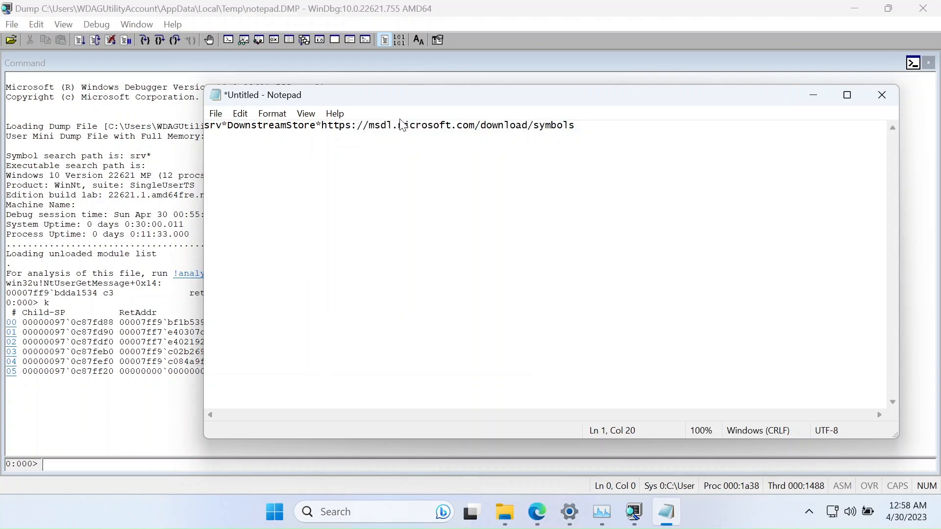
key(BackSpace)
key(BackSpace)
key(BackSpace)
key(BackSpace)
key(BackSpace)
key(BackSpace)
key(BackSpace)
key(BackSpace)
key(BackSpace)
key(BackSpace)
key(BackSpace)
key(BackSpace)
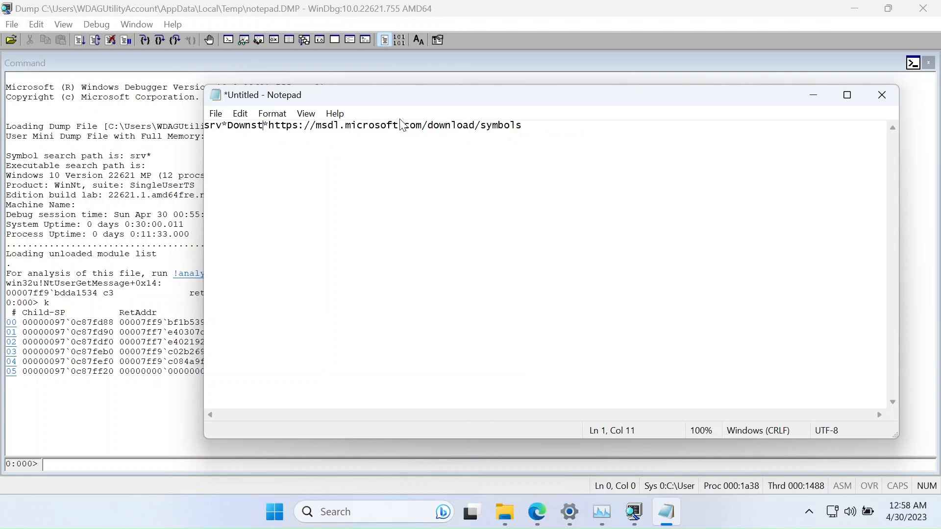
key(BackSpace)
key(BackSpace)
key(BackSpace)
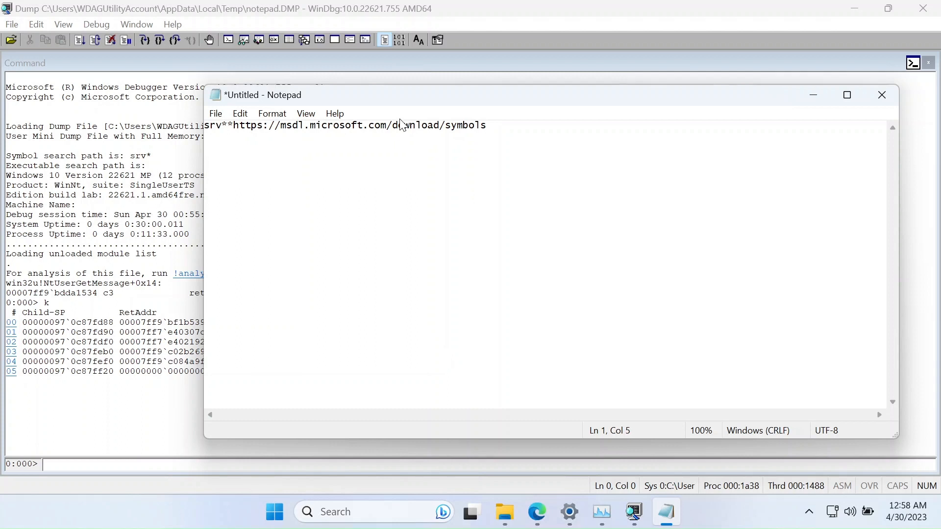
text(C:)
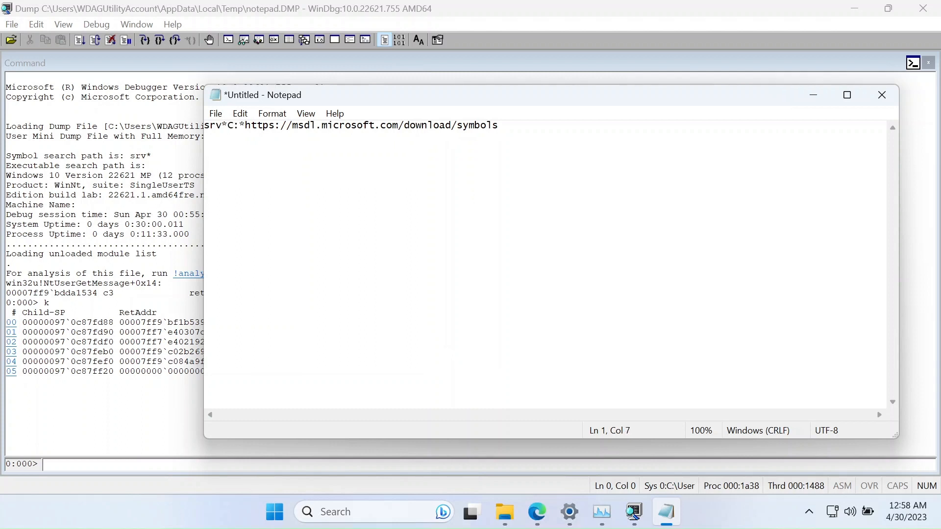
text(\)
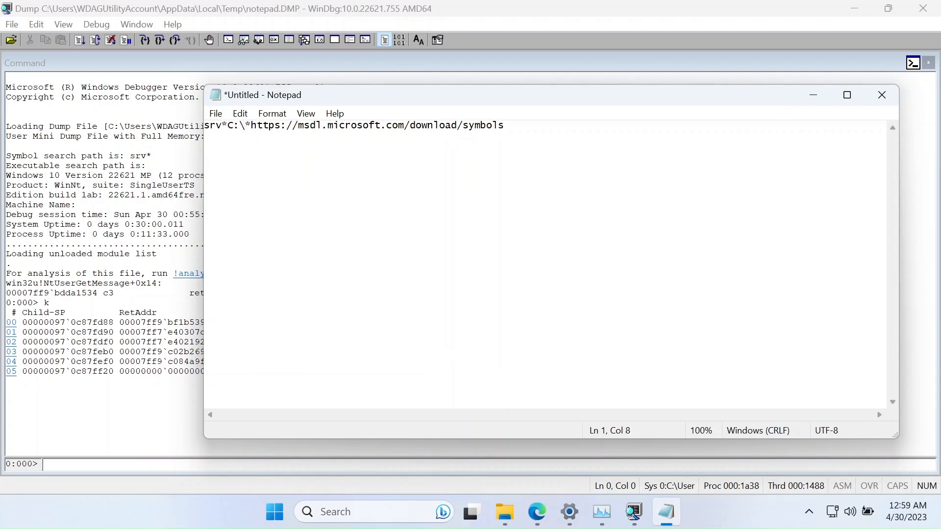
text(sym)
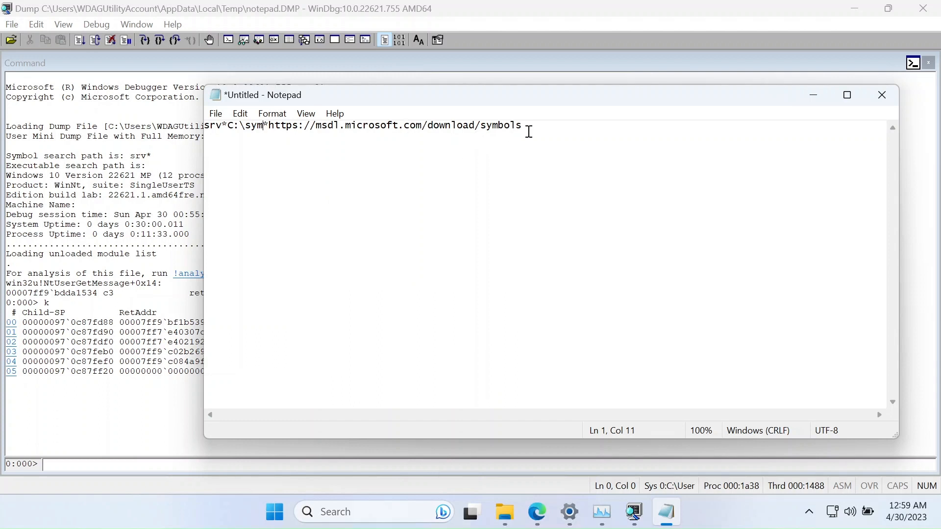
Create a folder named sym on Local Disk (C:) in a new File Explorer tab and minimize File Explorer
click(505, 512)
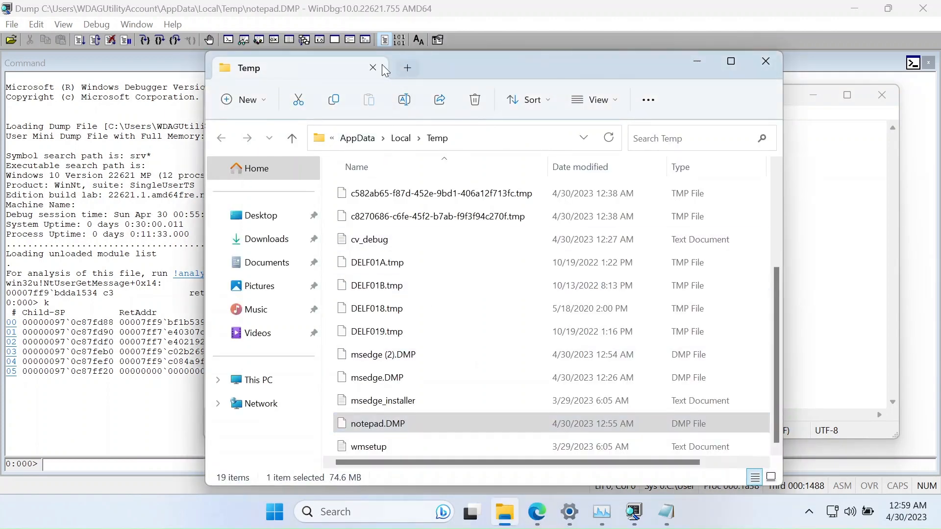
click(407, 68)
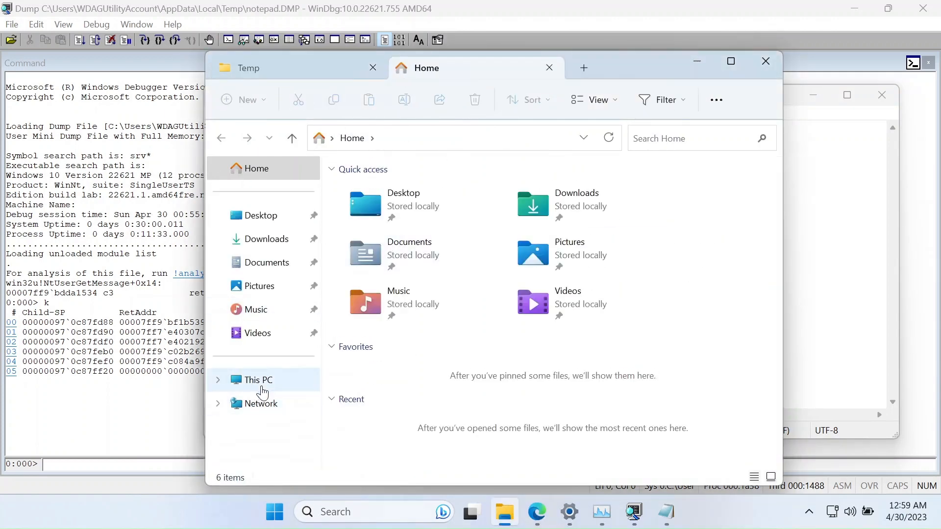
click(265, 381)
double_click(393, 198)
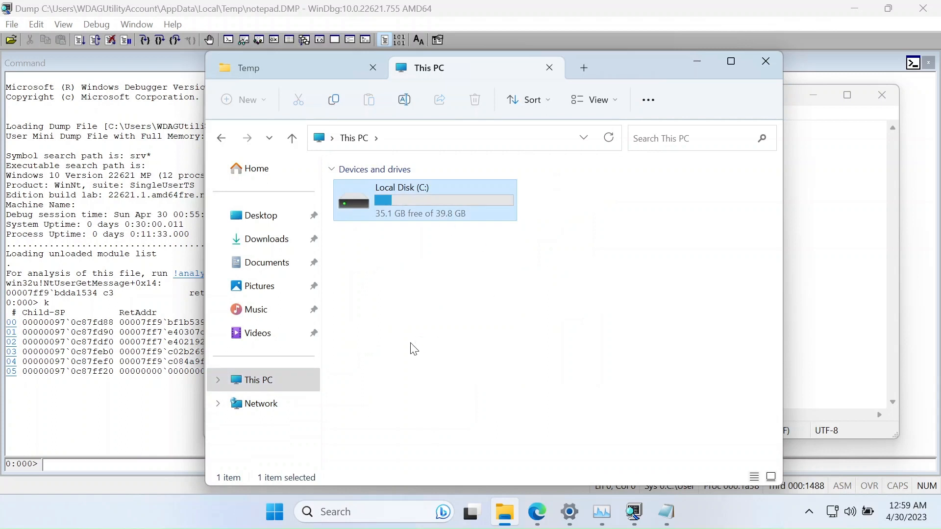
right_click(379, 380)
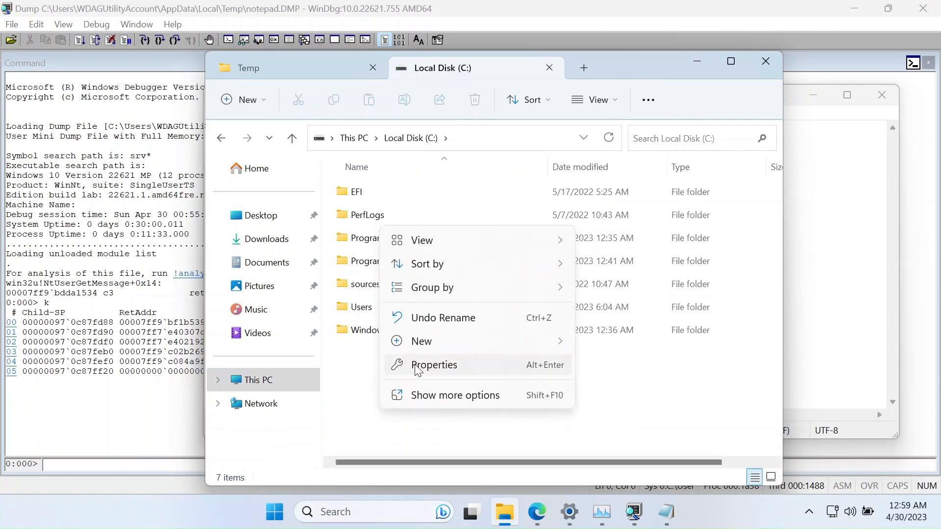
mouse_move(439, 348)
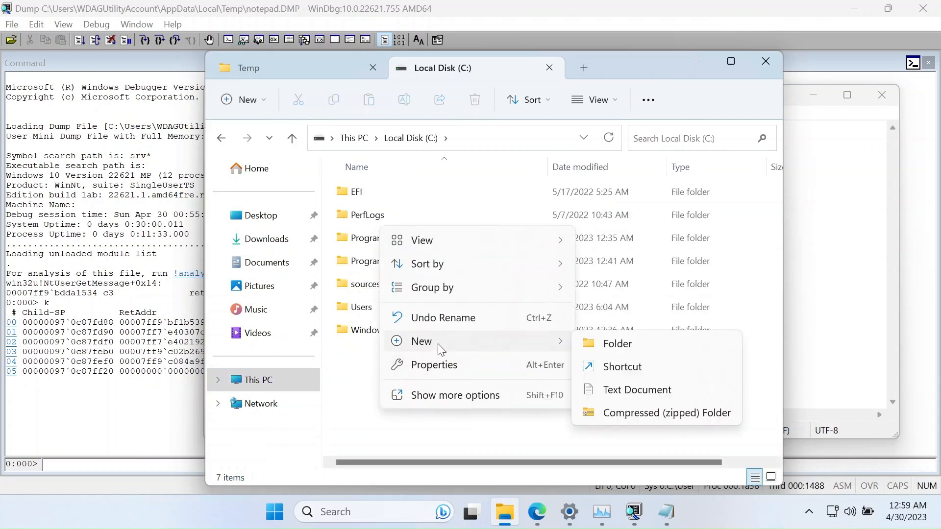
click(619, 343)
text(sym)
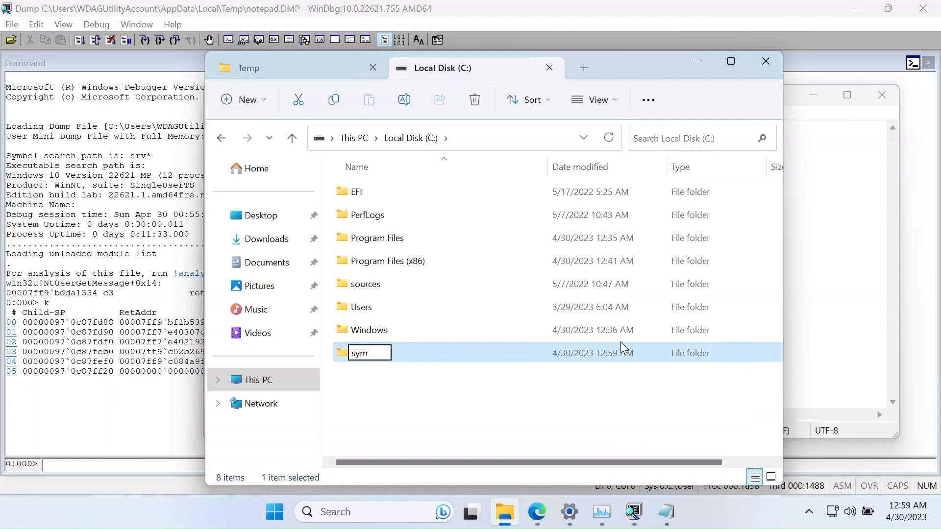
key(Return)
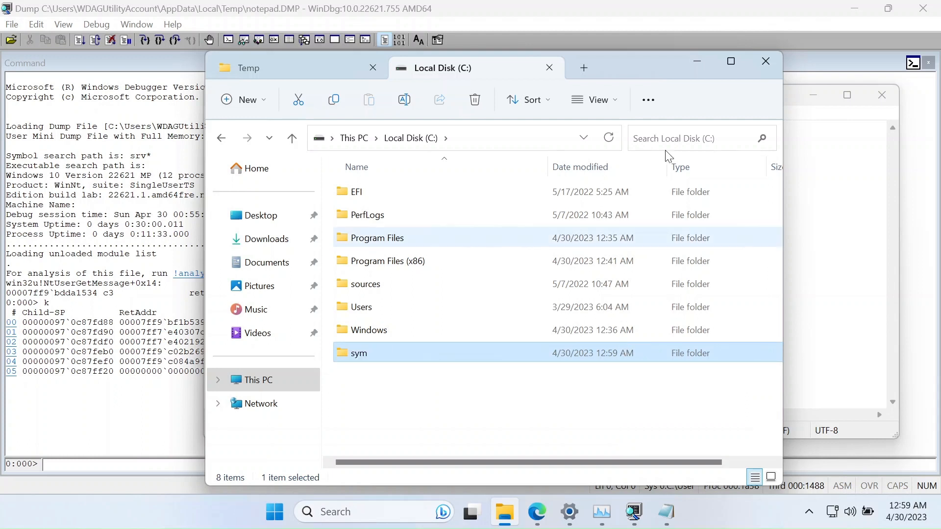
click(696, 65)
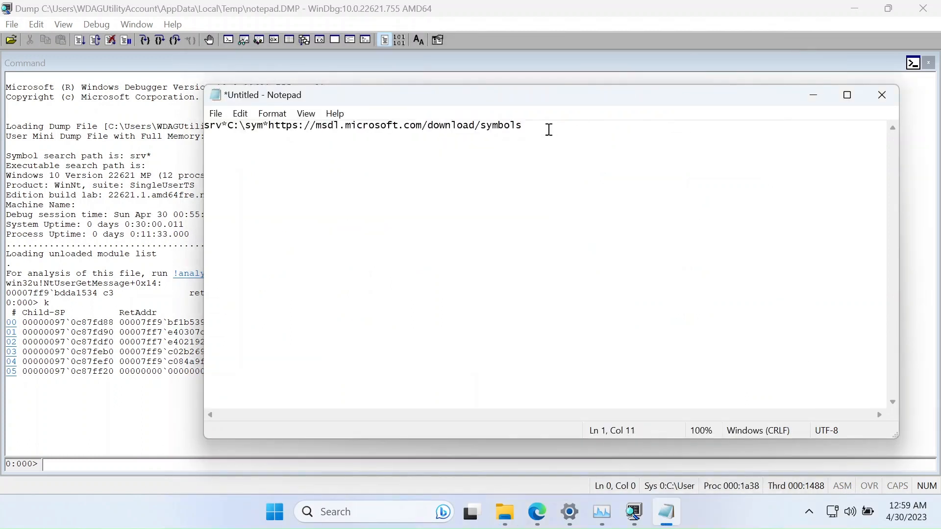
drag(542, 127, 202, 131)
key(ctrl+c)
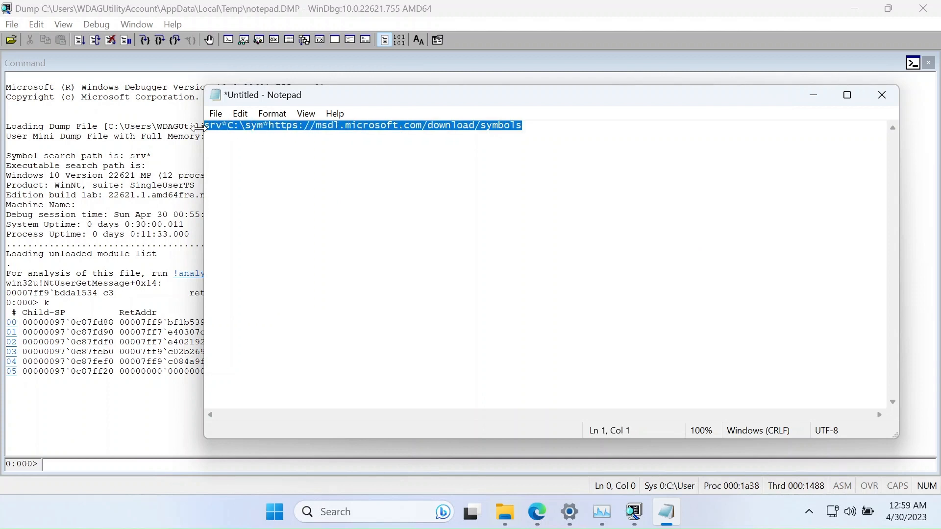
click(814, 95)
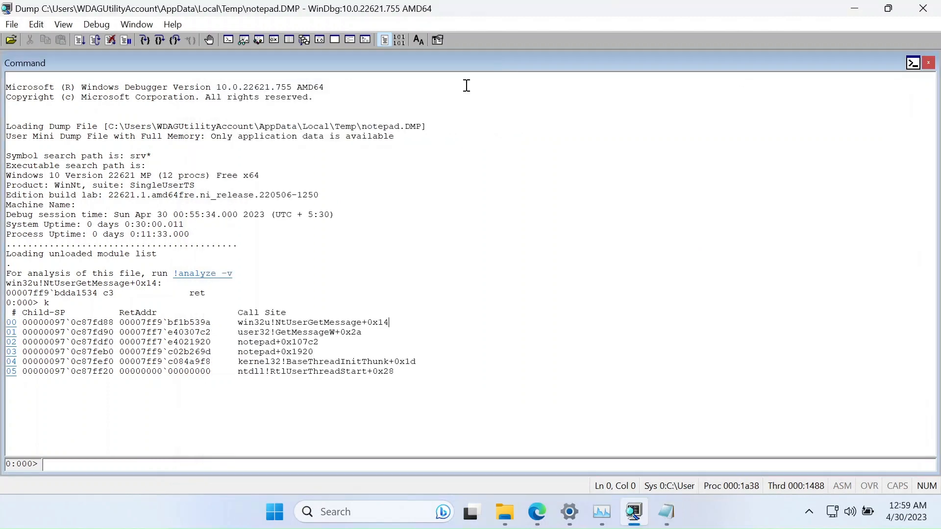
click(12, 25)
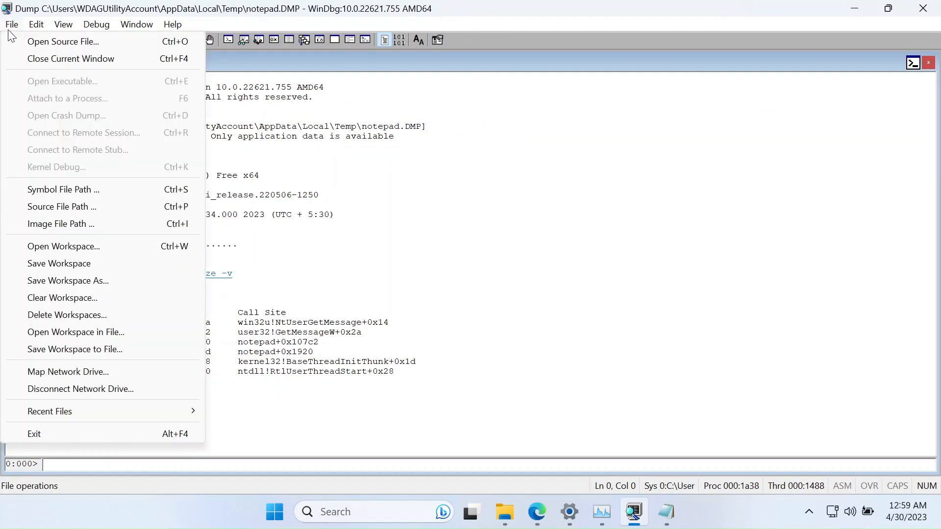
click(65, 191)
click(78, 105)
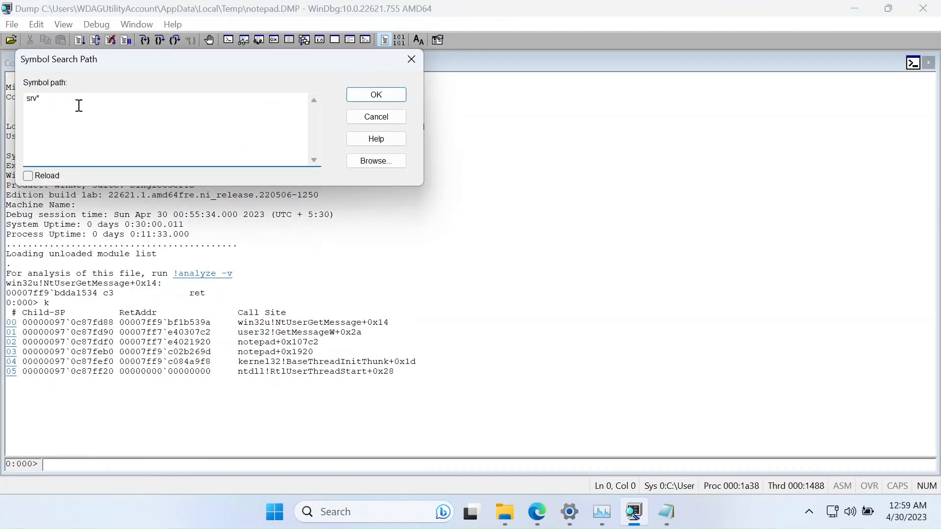
key(ctrl+a)
key(ctrl+v)
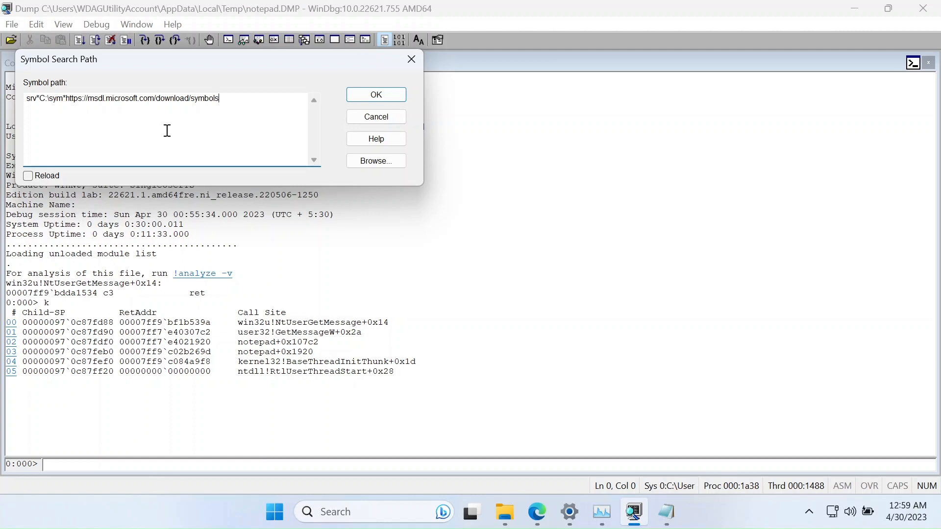
click(377, 95)
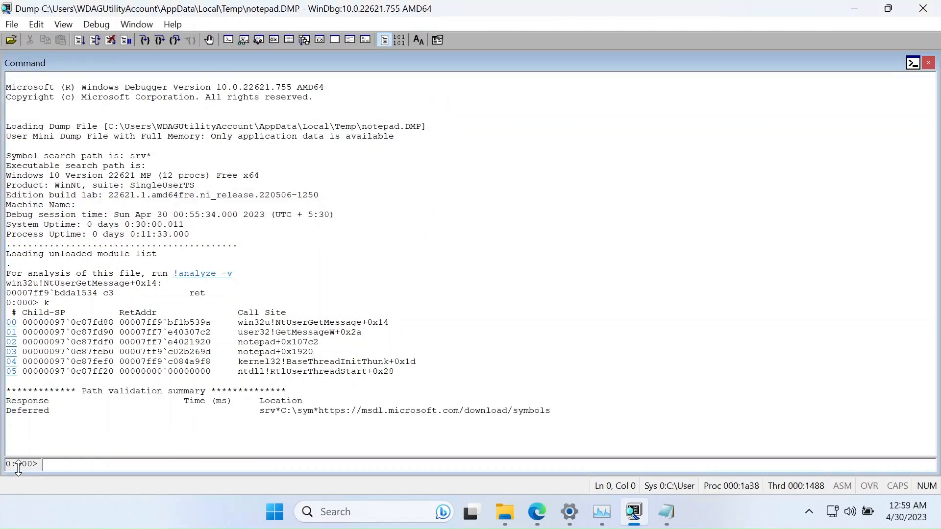
Reload the symbols with the .reload command and show the call stack again with k
click(74, 468)
text(.reload)
key(Return)
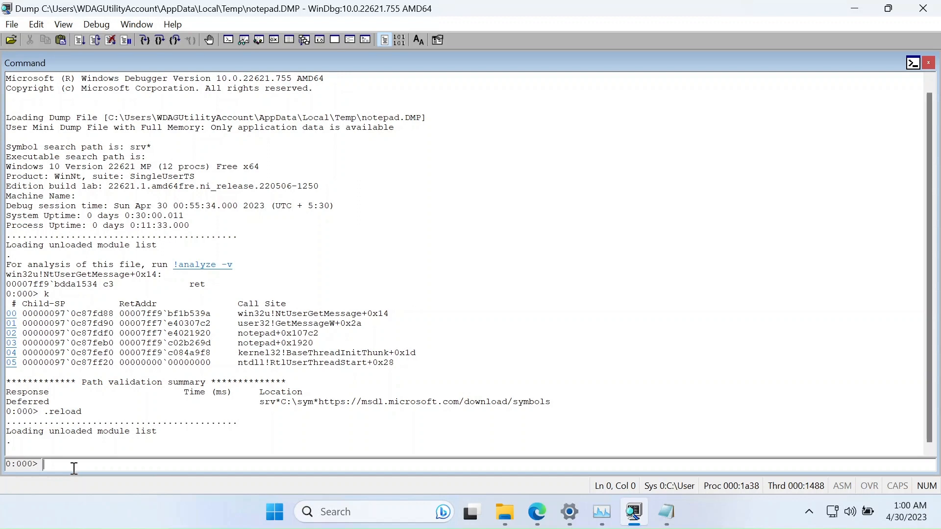
text(k)
key(Return)
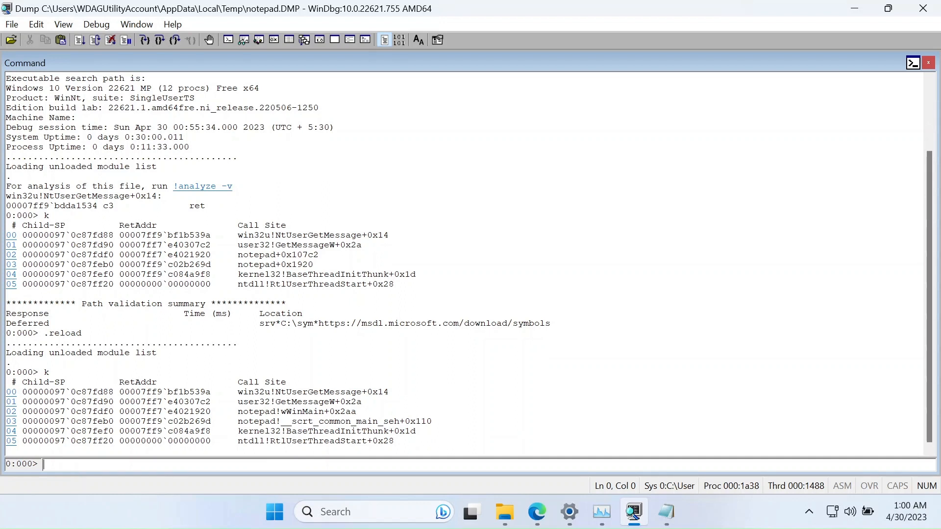
Compare the call sites of notepad frames 02 and 03 between the first and second call stacks
double_click(290, 255)
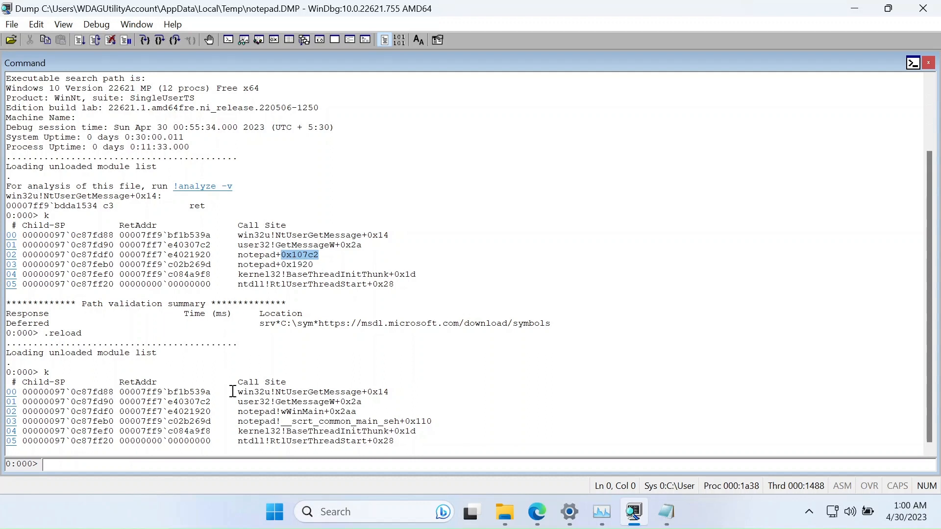
double_click(290, 414)
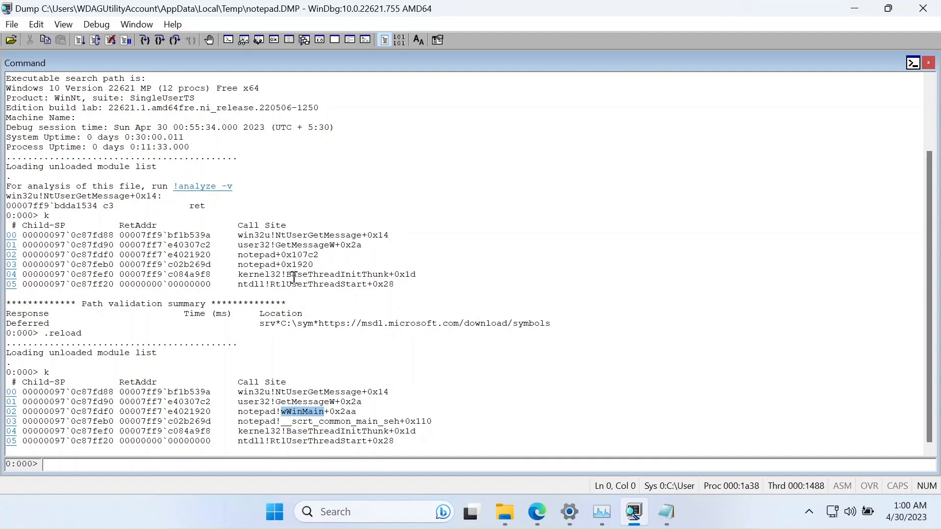
double_click(293, 265)
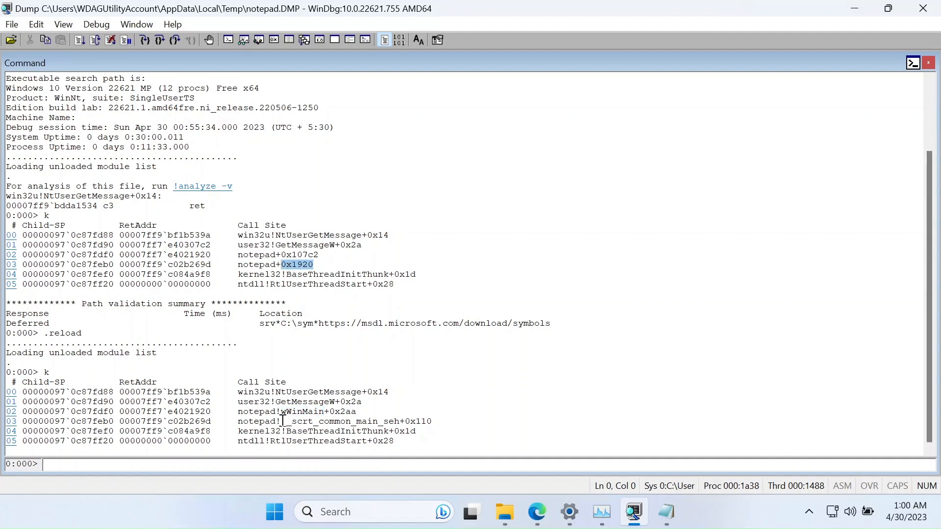
drag(281, 422, 400, 422)
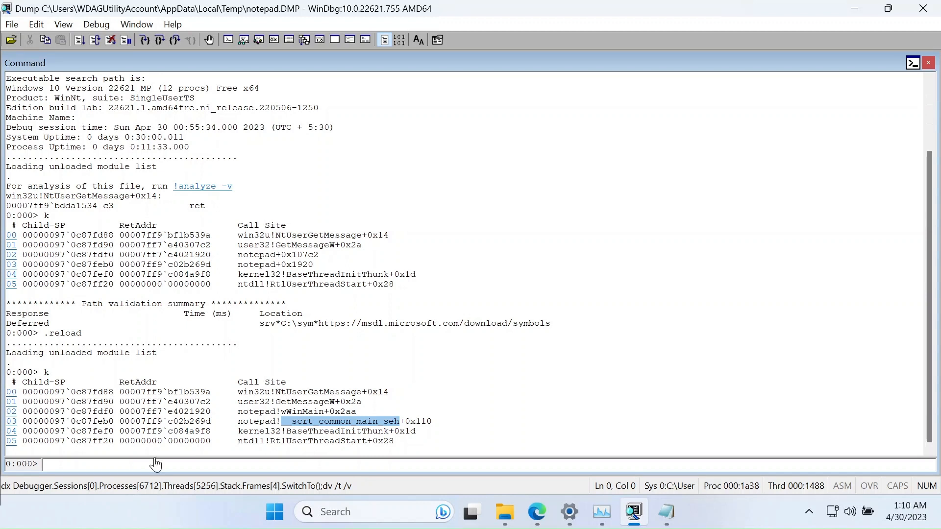
Examine the contents of C:\sym in File Explorer and check them against the notepad frames in WinDbg's latest call stack
click(505, 520)
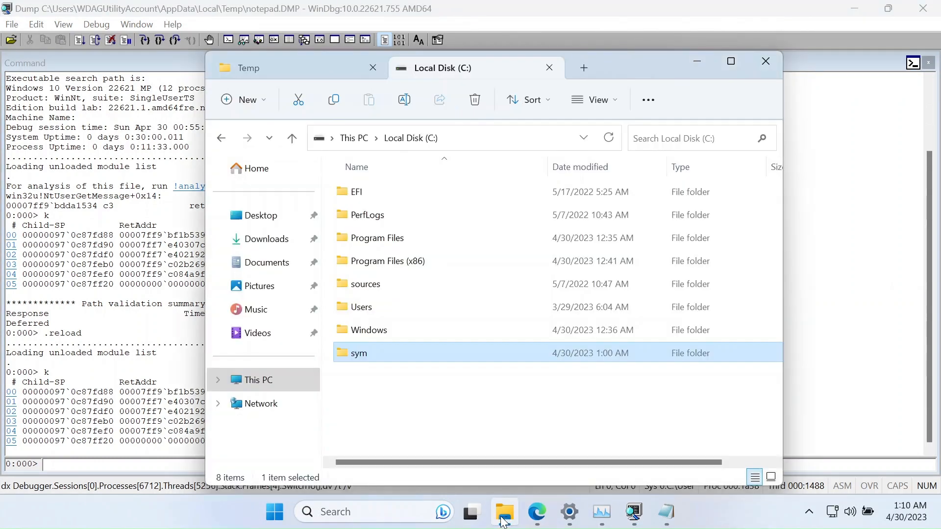
double_click(360, 361)
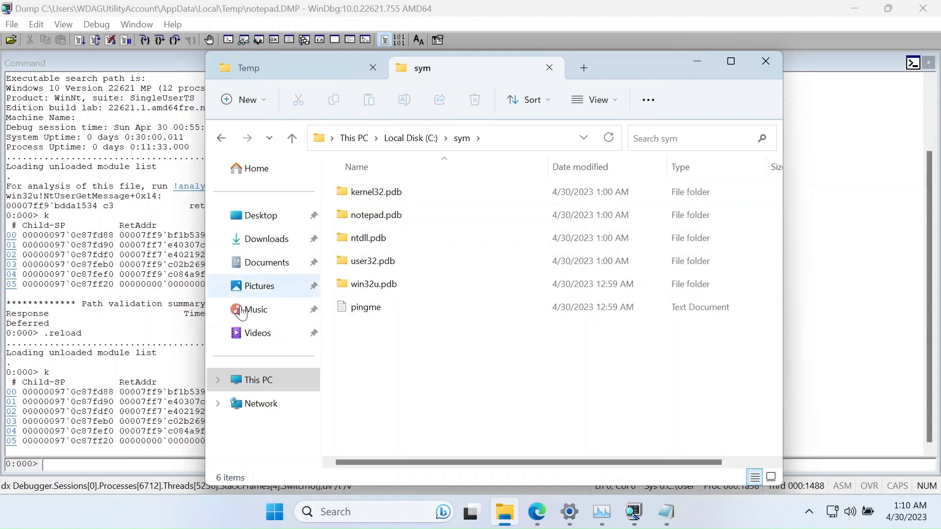
click(146, 372)
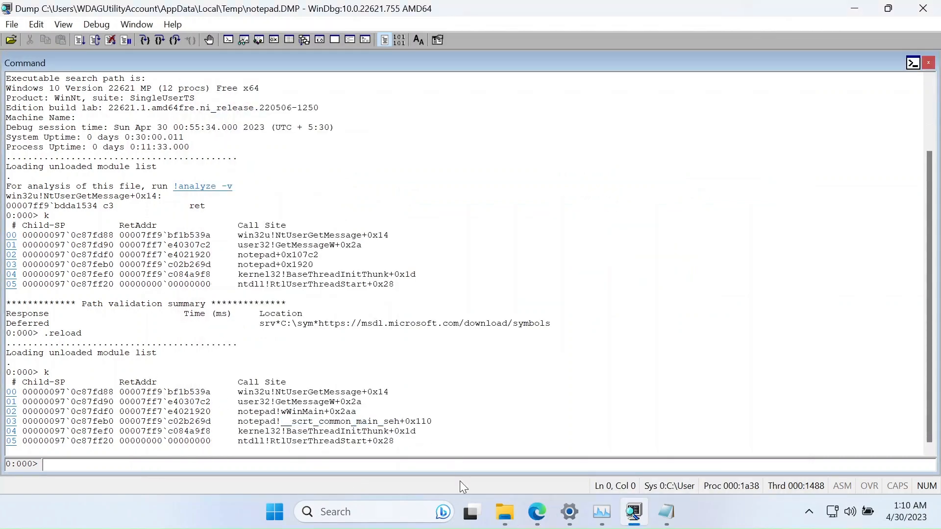
click(505, 512)
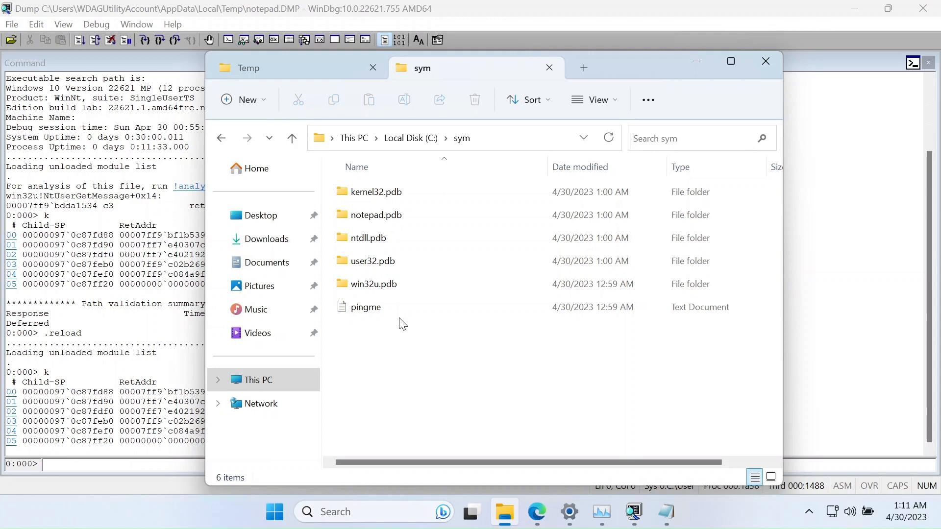
click(160, 368)
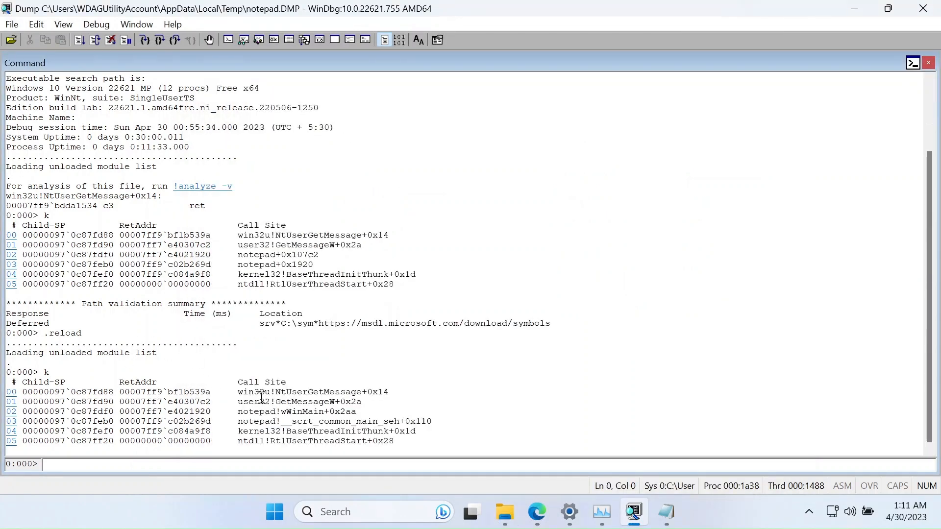
double_click(311, 415)
double_click(312, 424)
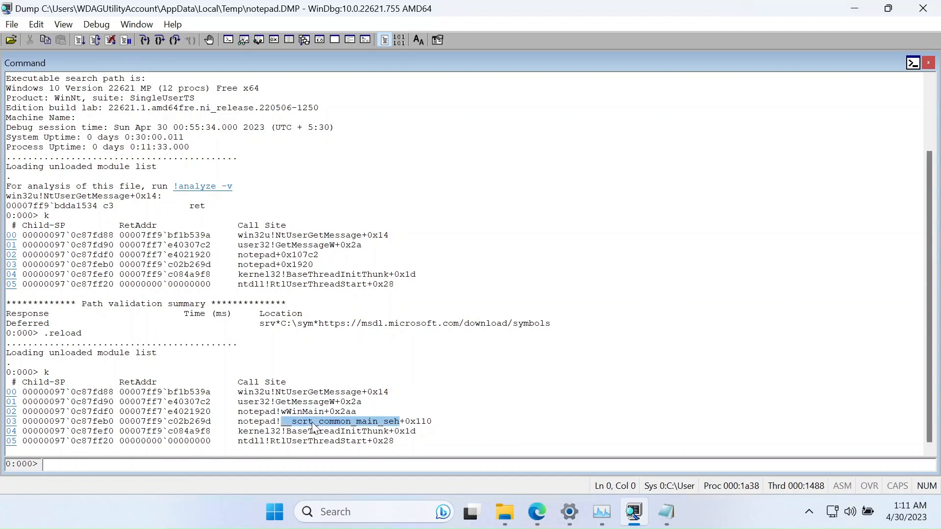